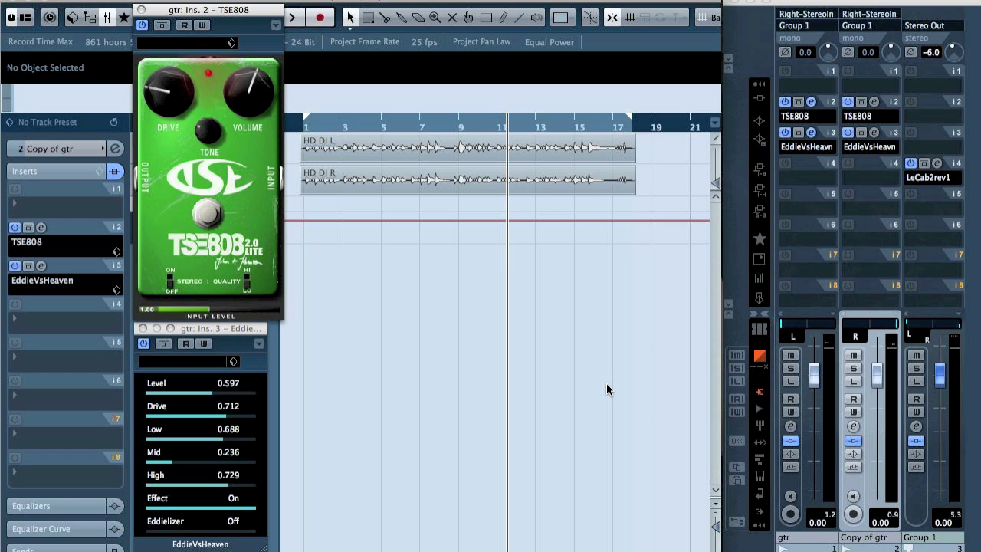
Step: Play the two guitar tracks from the start and listen to the tone before equalizing it
key(Home)
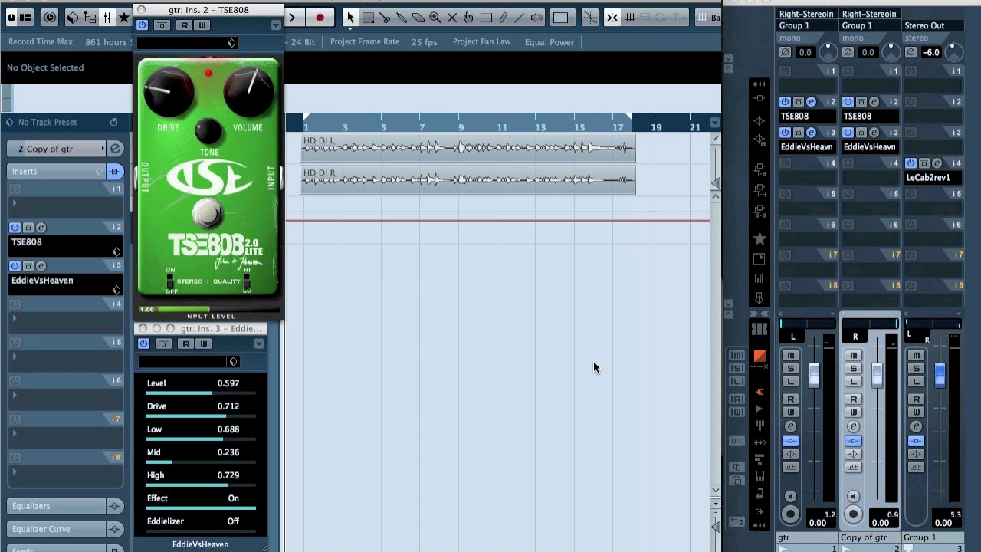
key(space)
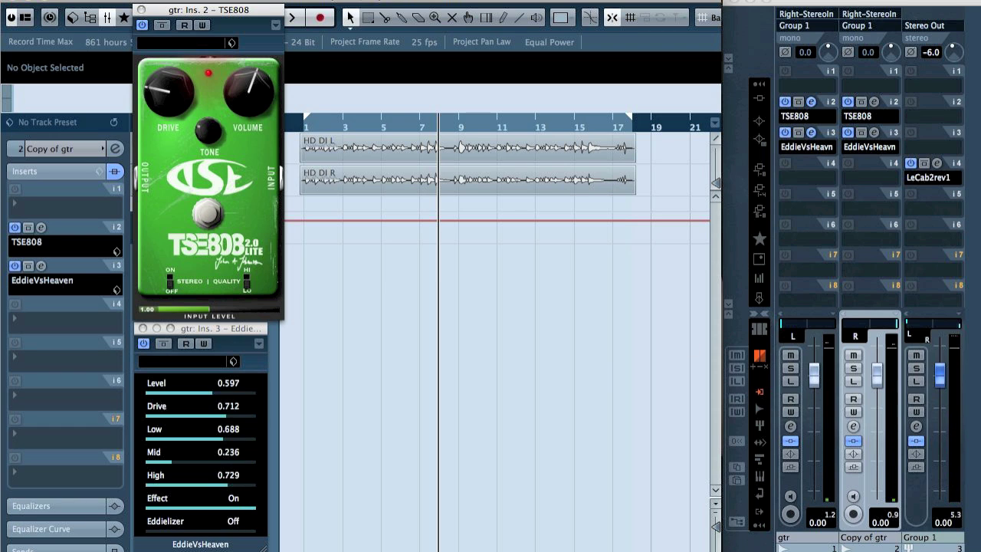
key(space)
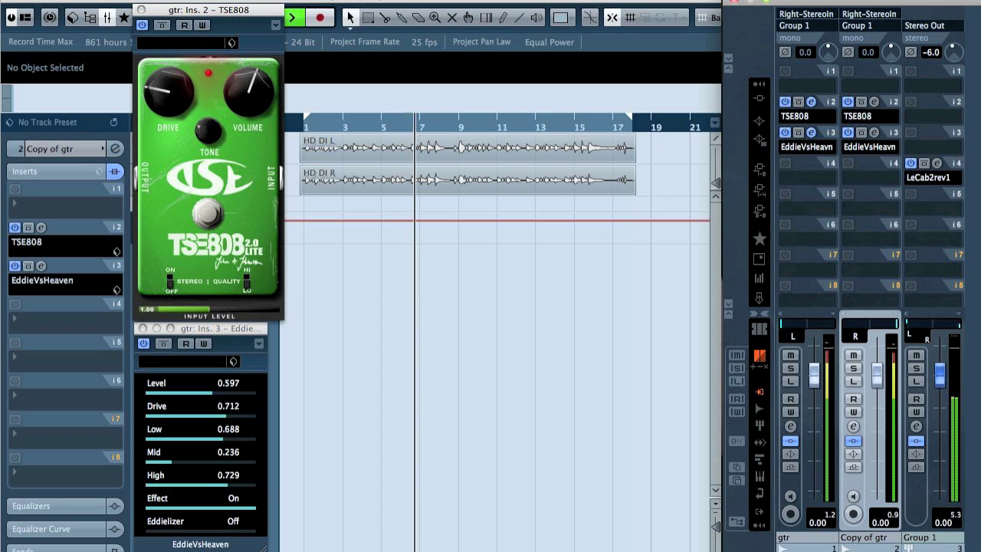
key(space)
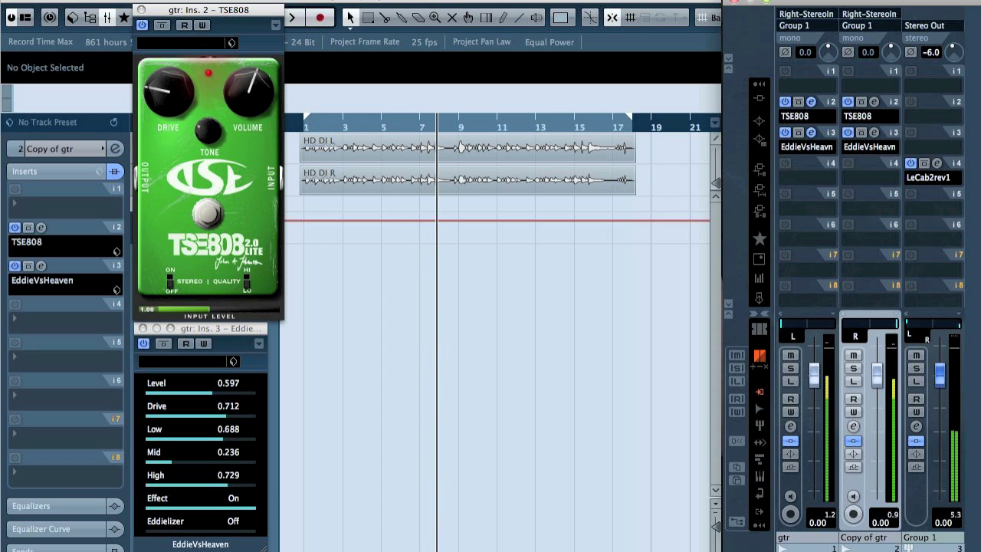
key(space)
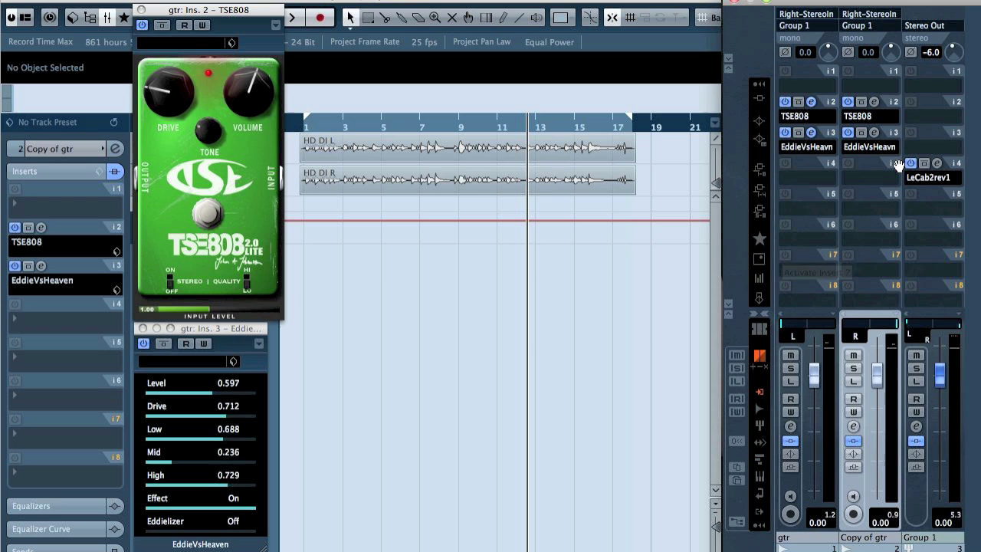
Step: Insert the Q10 Stereo equalizer in Group 1's first insert slot, place its window clear of the tracks and play a short passage
click(935, 88)
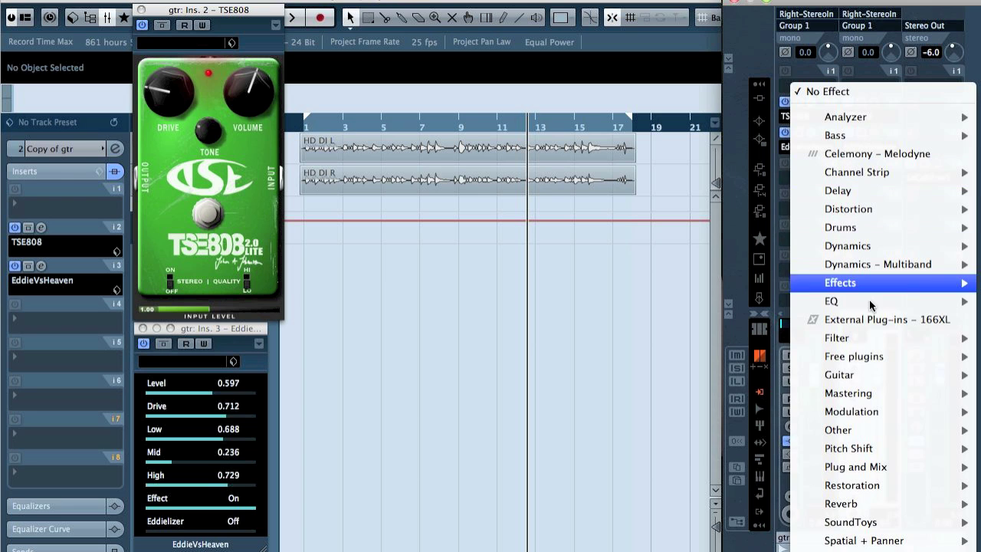
mouse_move(831, 300)
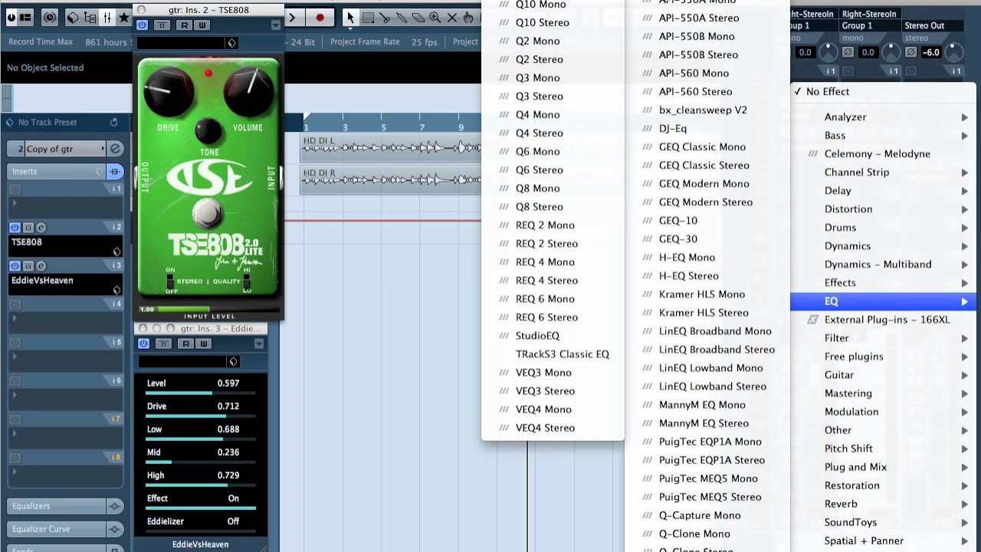
click(541, 22)
drag(374, 88, 452, 179)
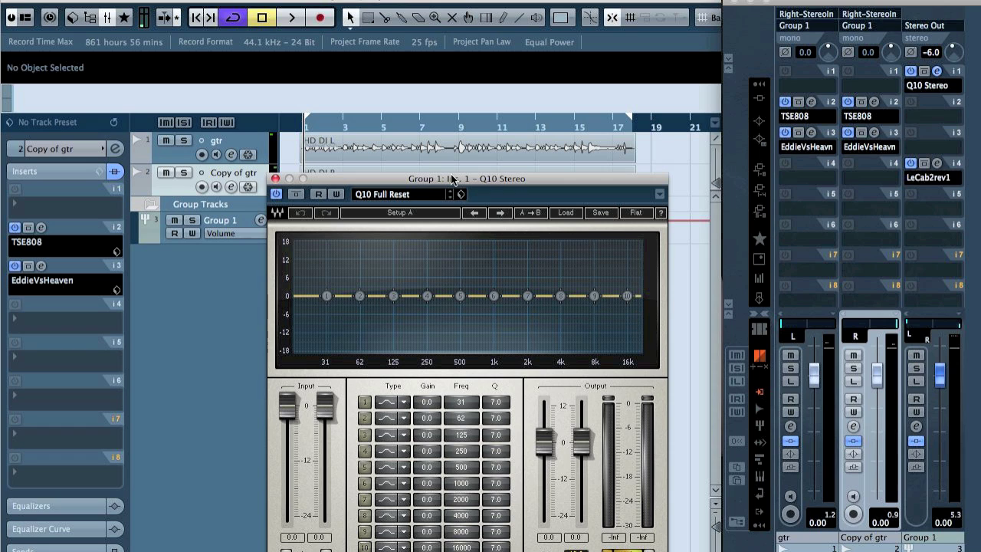
key(space)
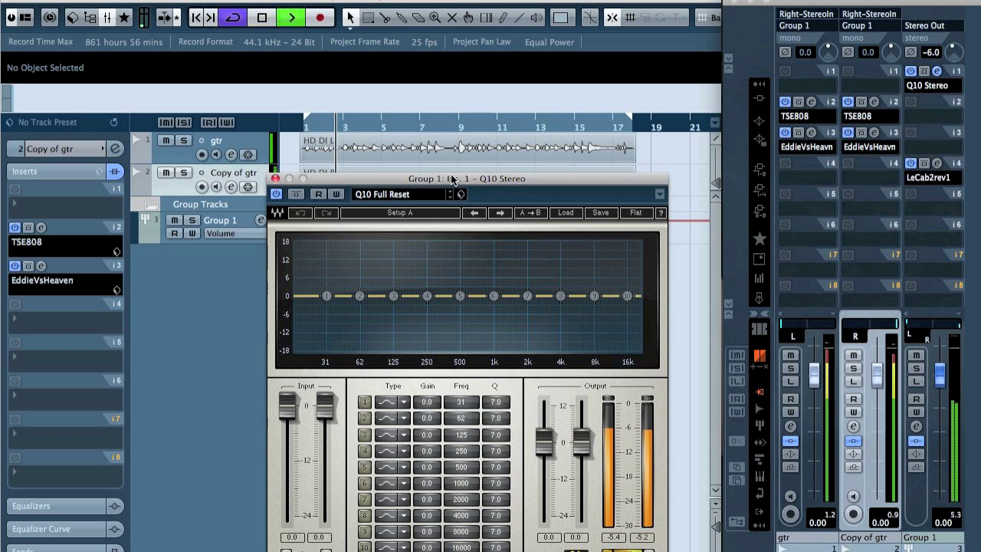
key(space)
Step: Enable Q10 band 9 as a high shelf at 21357 Hz with a gain of -3 dB
click(387, 534)
click(365, 532)
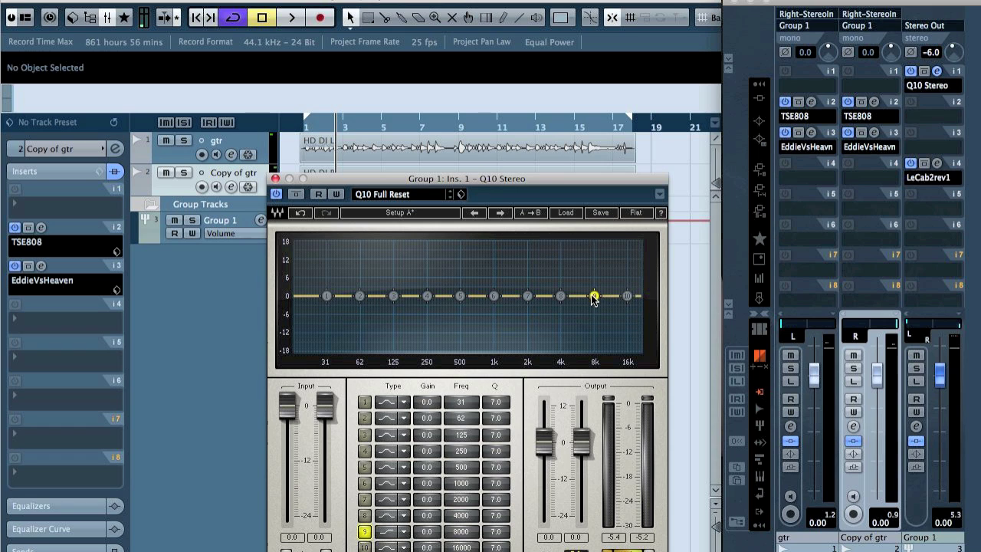
drag(453, 533, 463, 535)
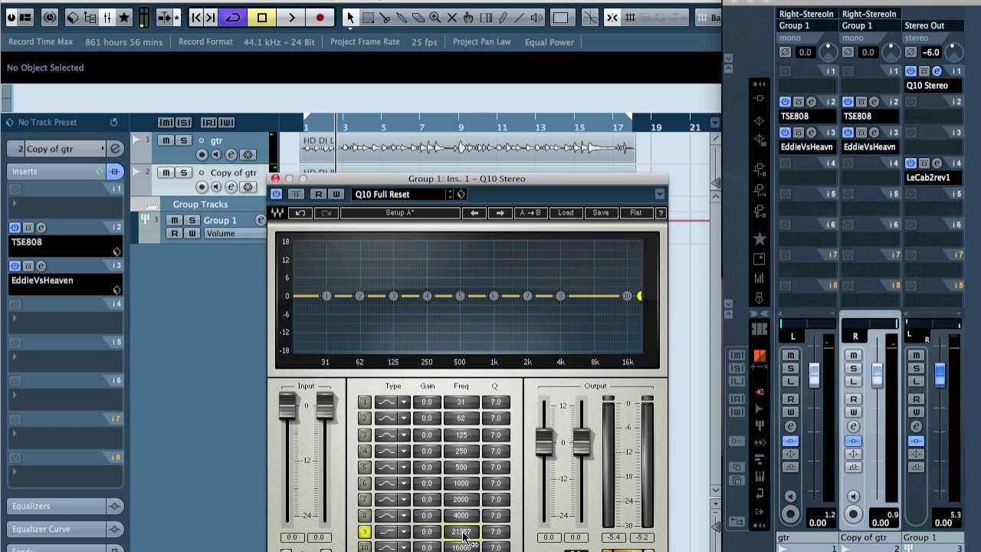
click(424, 532)
text(-3)
key(Return)
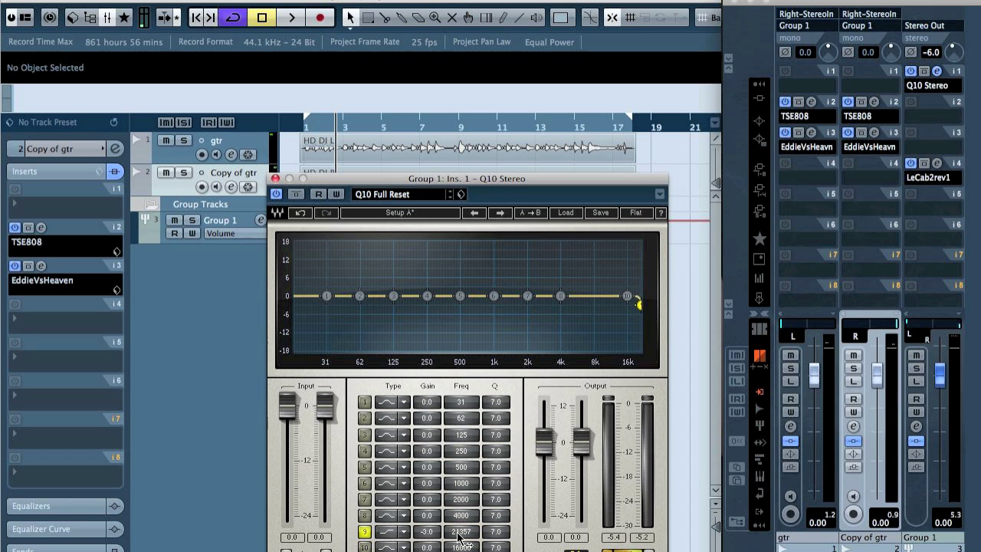
Step: Sweep the band 9 shelf downward during playback and set its frequency to 1000 Hz
key(space)
drag(460, 536, 431, 537)
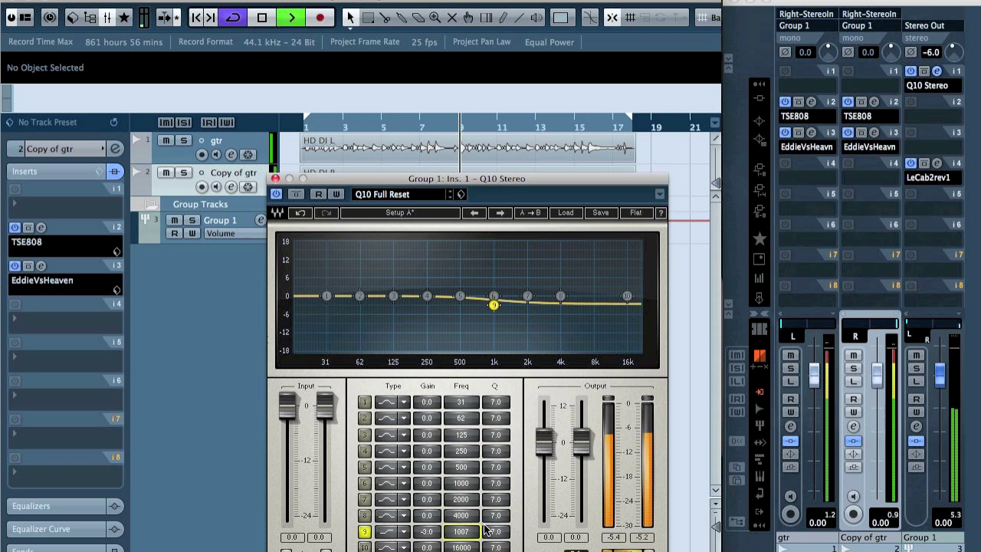
key(space)
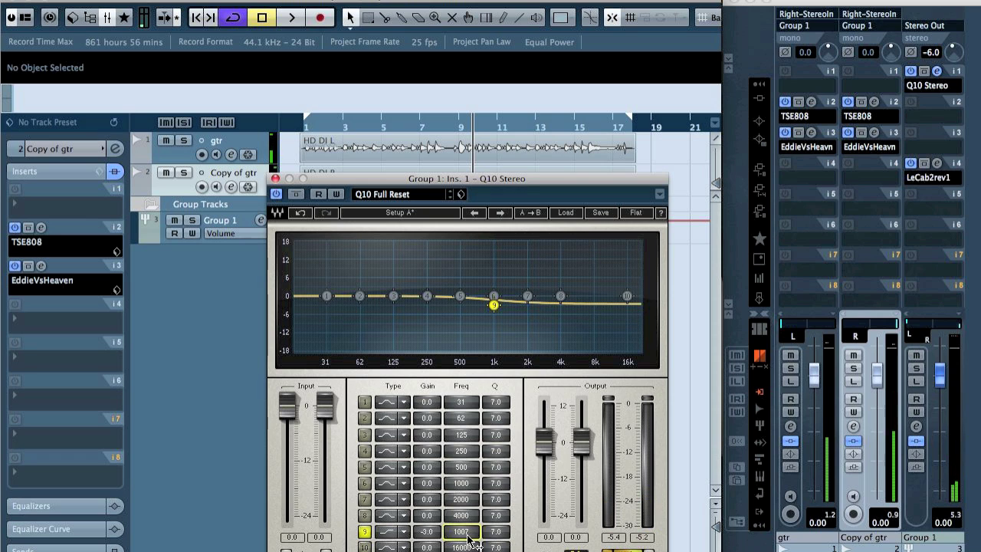
click(466, 536)
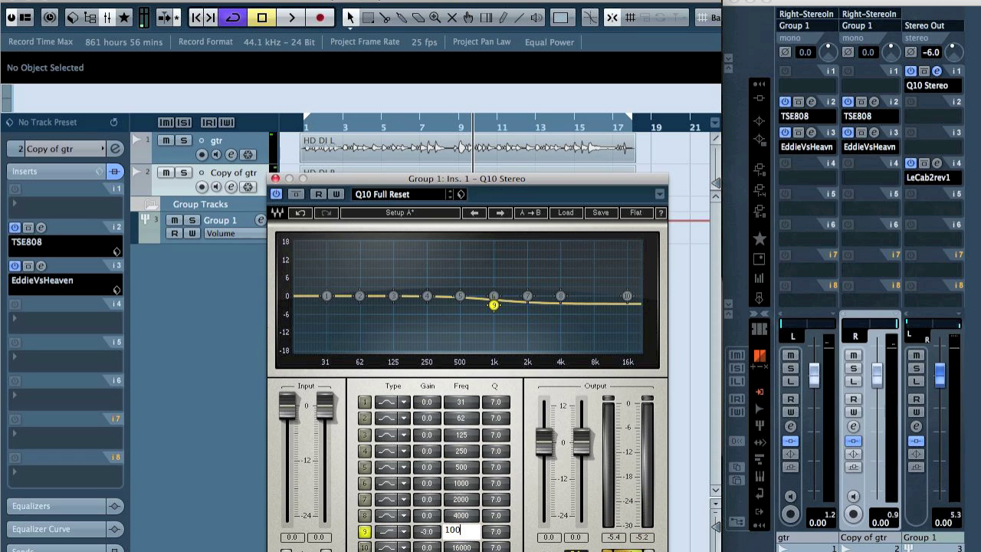
key(Return)
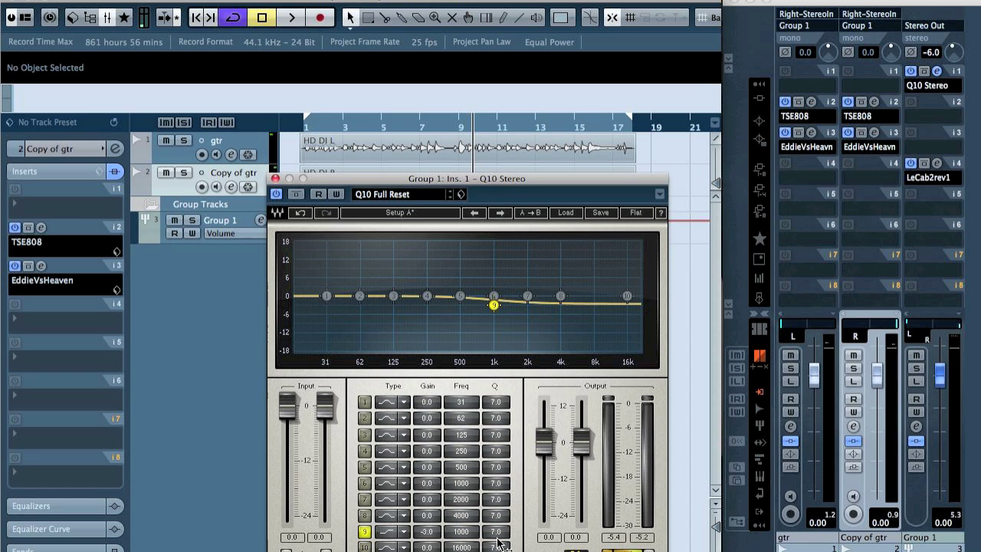
Step: Play the guitars from the start to audition the high-shelf cut
click(706, 349)
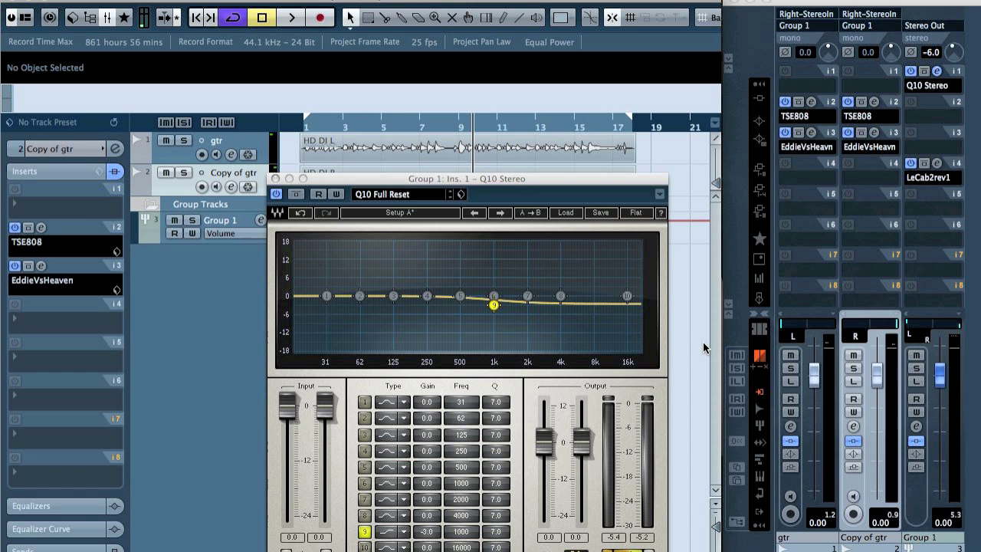
key(space)
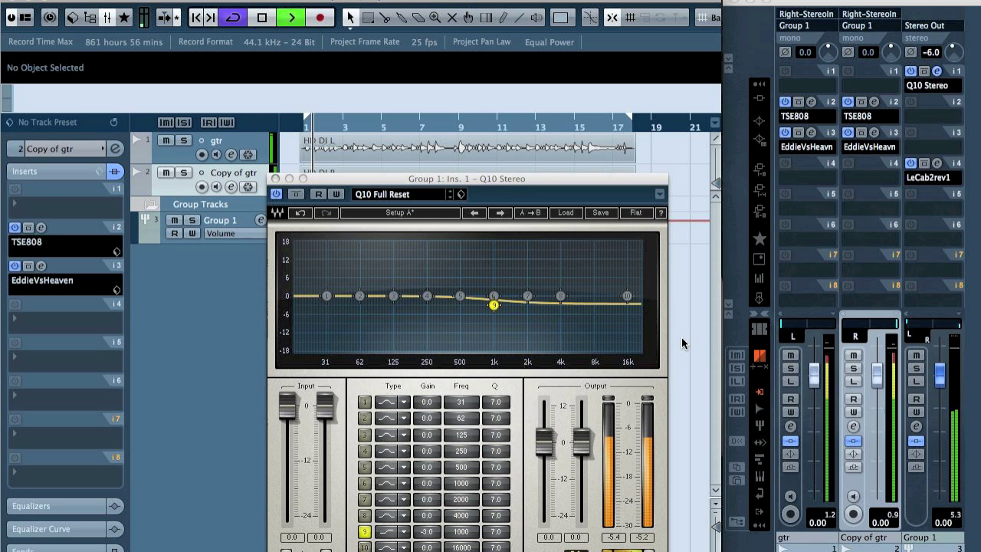
key(space)
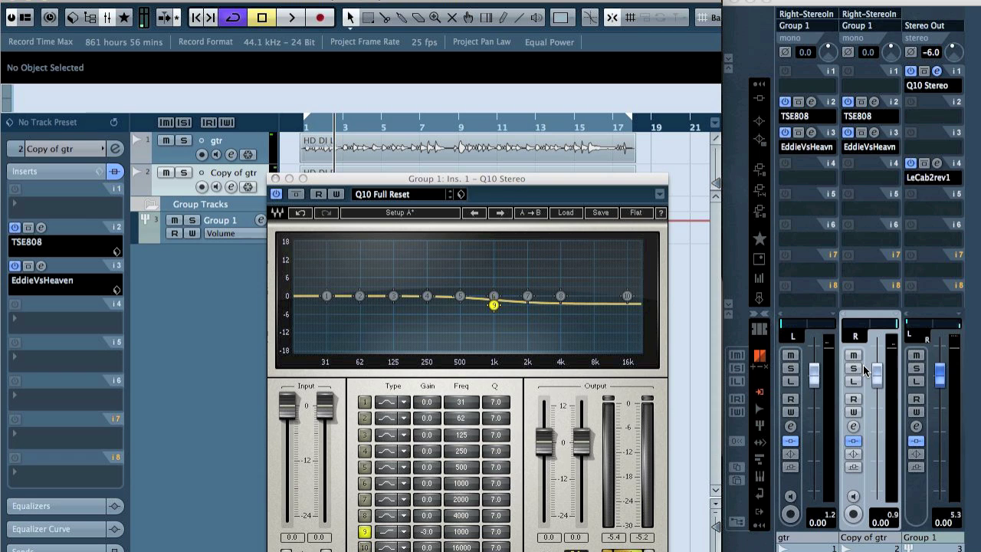
Step: Enable band 8, try a 10.5 dB boost with Q 19.9, shift it to 3748 Hz, and reset its gain and Q
click(365, 517)
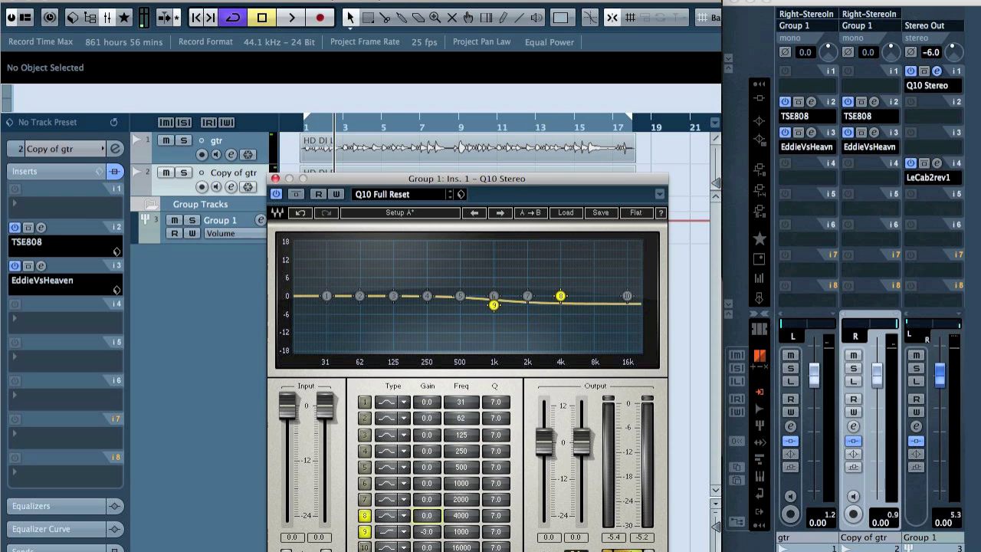
drag(427, 517, 427, 491)
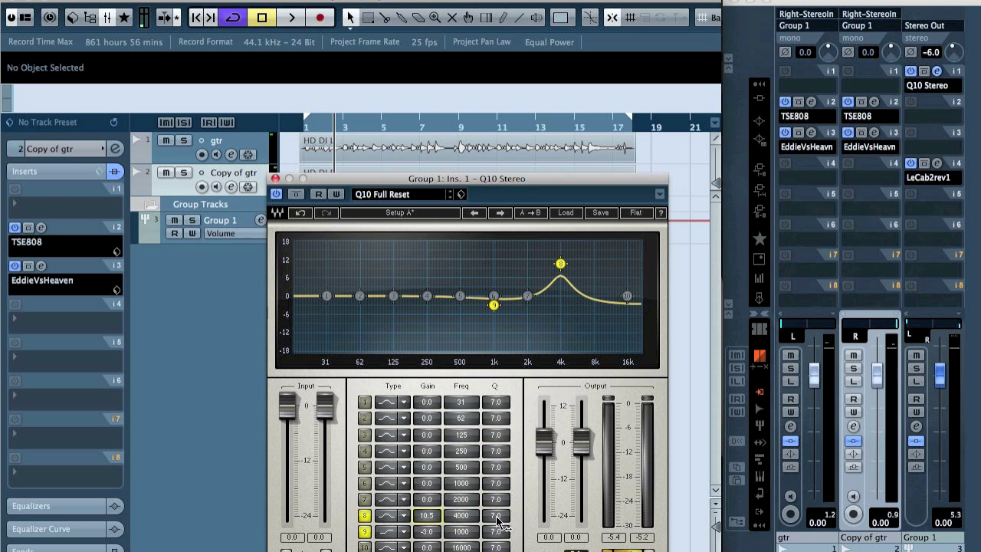
drag(495, 521, 494, 483)
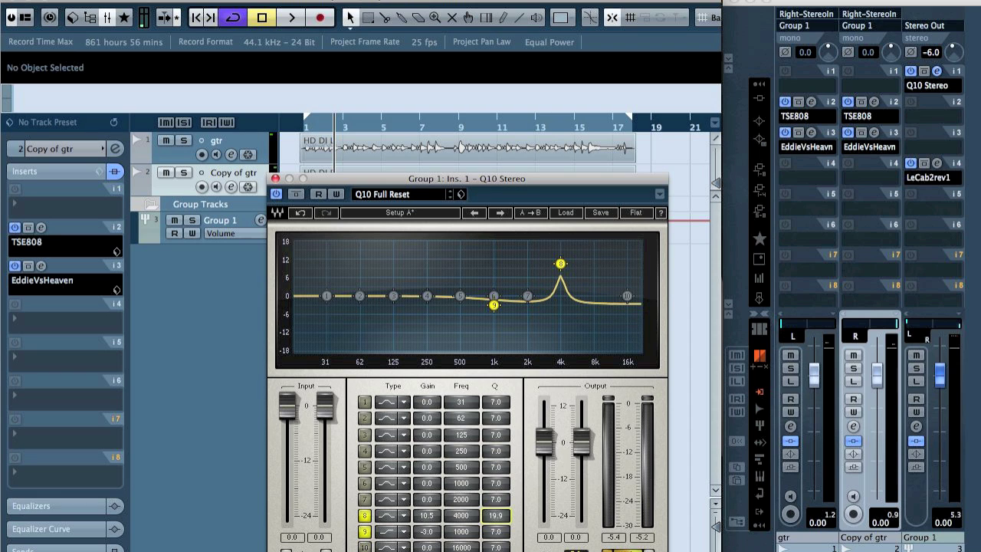
drag(461, 515, 461, 521)
alt+click(495, 521)
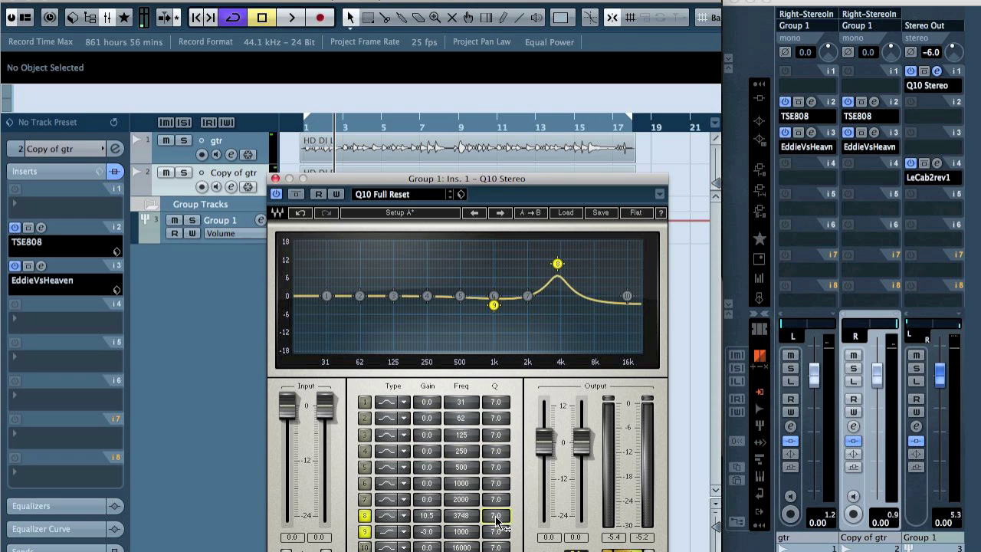
alt+click(430, 518)
Step: Boost band 8 to 10.7 dB during playback and sweep its frequency to 2134 Hz to hunt for harsh resonances
key(space)
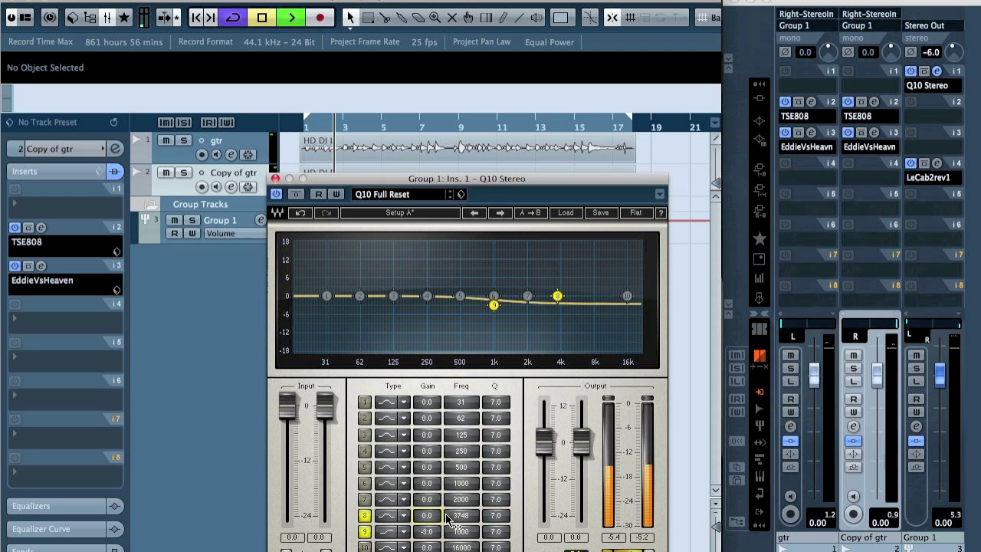
drag(431, 518, 461, 524)
key(space)
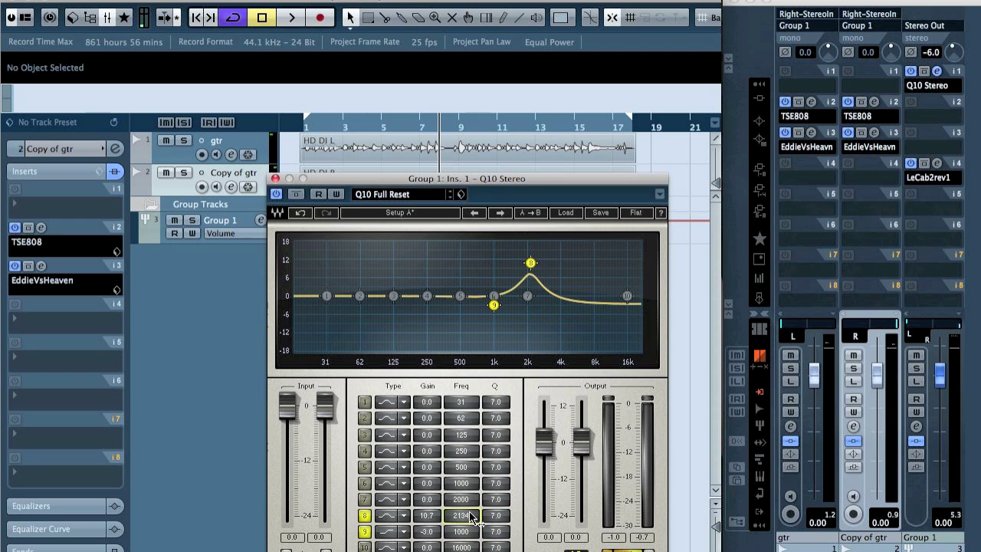
Step: Continue the band 8 sweep to 717 Hz, narrow it to Q 14.6 and cut its gain to -5.6 dB
key(space)
drag(471, 520, 496, 525)
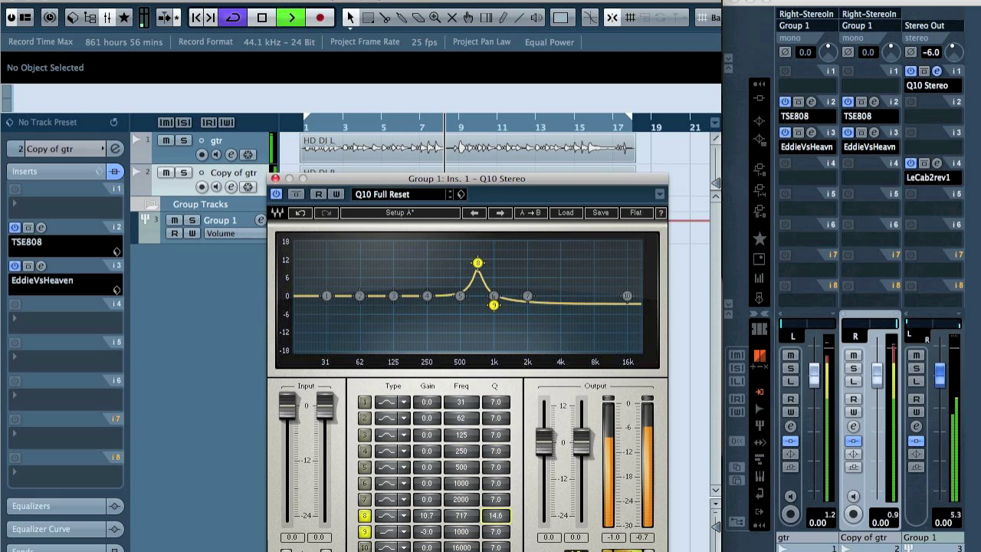
drag(427, 515, 427, 528)
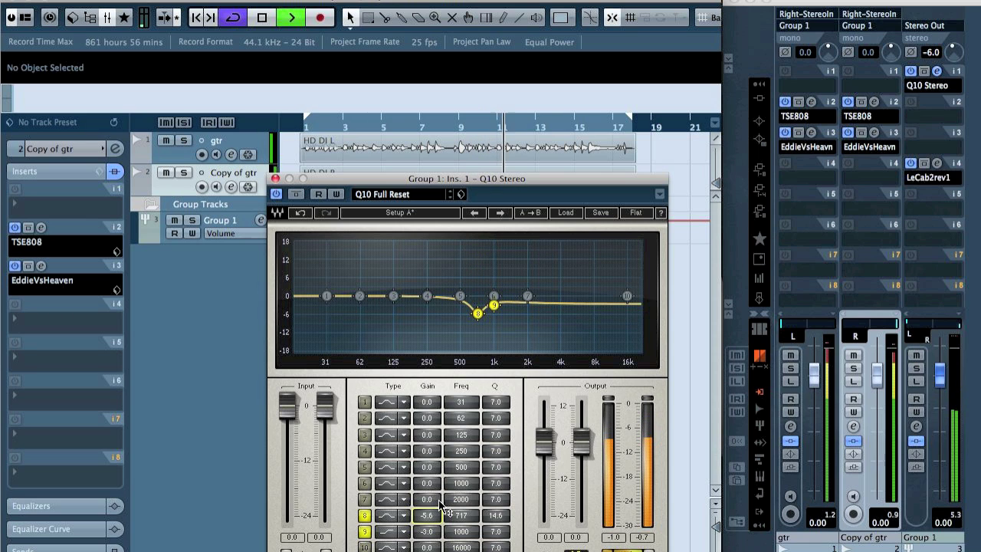
key(space)
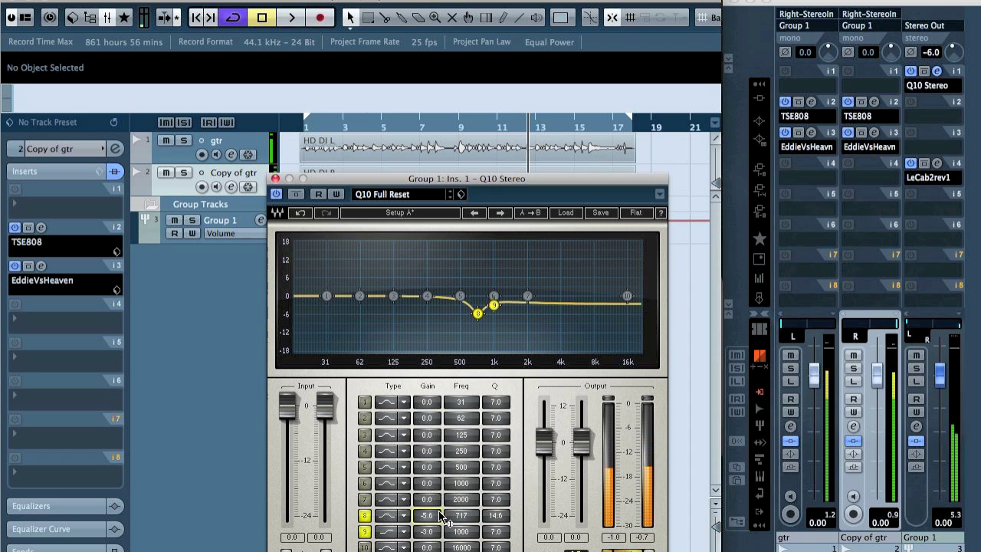
Step: Enable band 6, boost it to 14.4 dB during playback and sweep its frequency to 2612 Hz
click(365, 483)
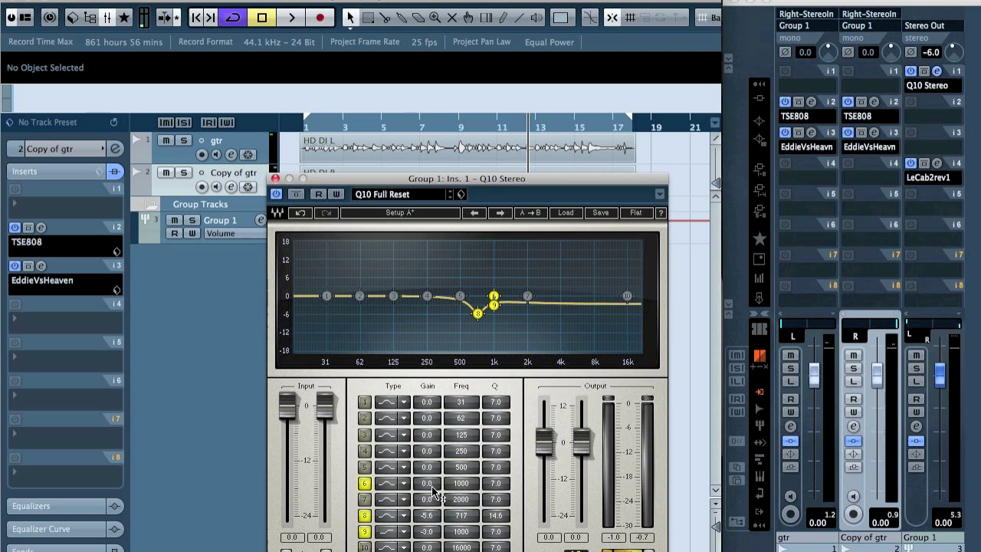
key(space)
drag(430, 483, 430, 437)
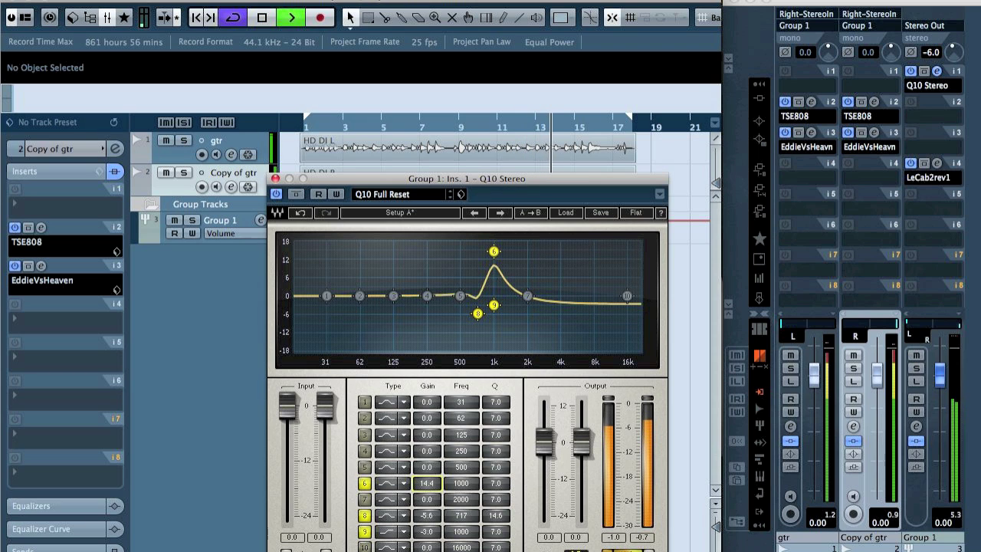
drag(461, 483, 460, 439)
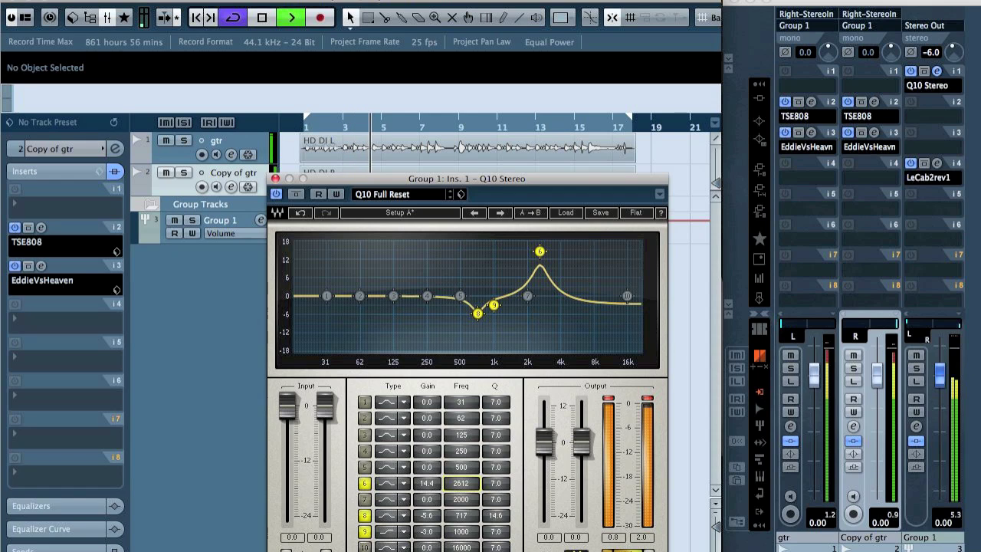
Step: Set band 6 to 2594 Hz, Q 23.0 and -4.0 dB gain, and deepen band 8's cut to -6.0 dB
drag(427, 483, 427, 506)
drag(495, 483, 495, 466)
drag(427, 483, 427, 452)
drag(463, 487, 437, 489)
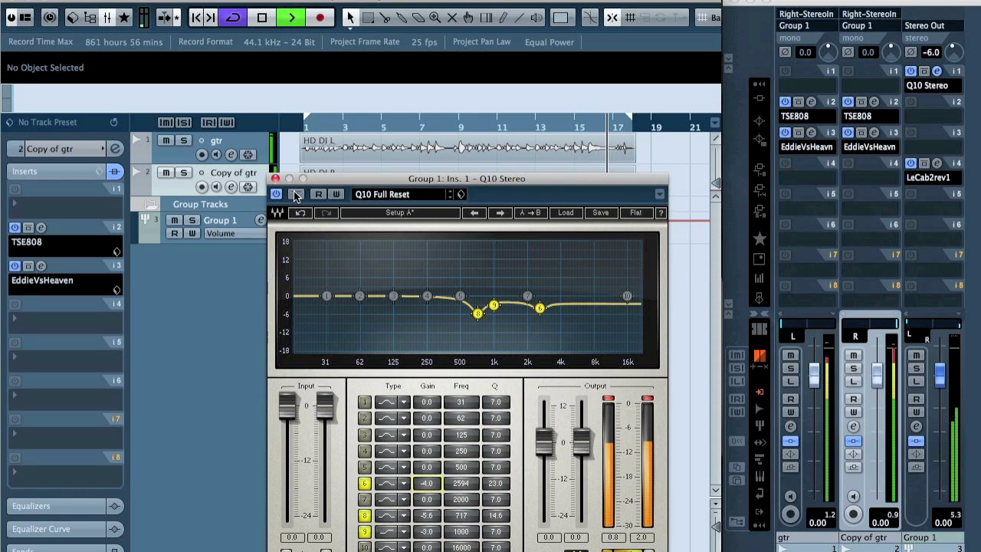
key(space)
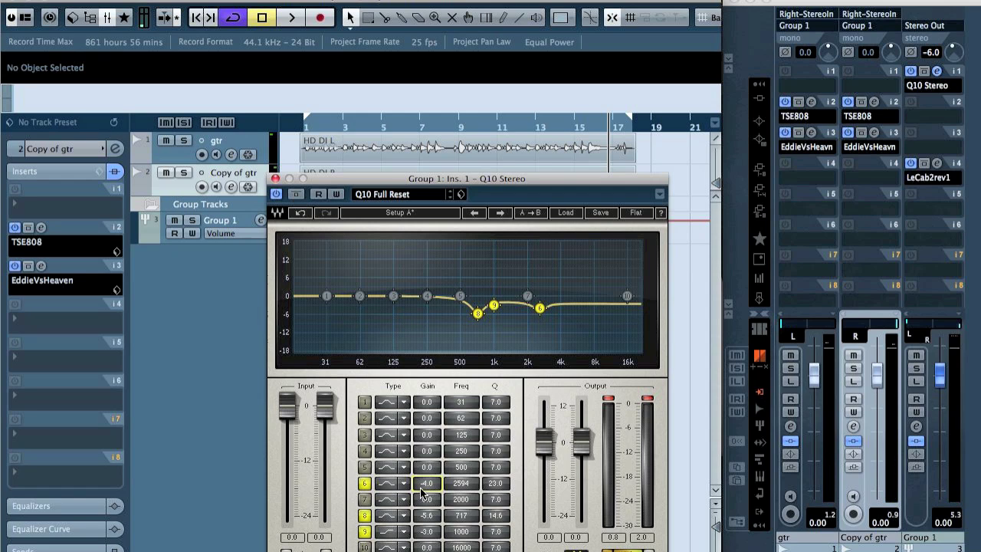
click(429, 520)
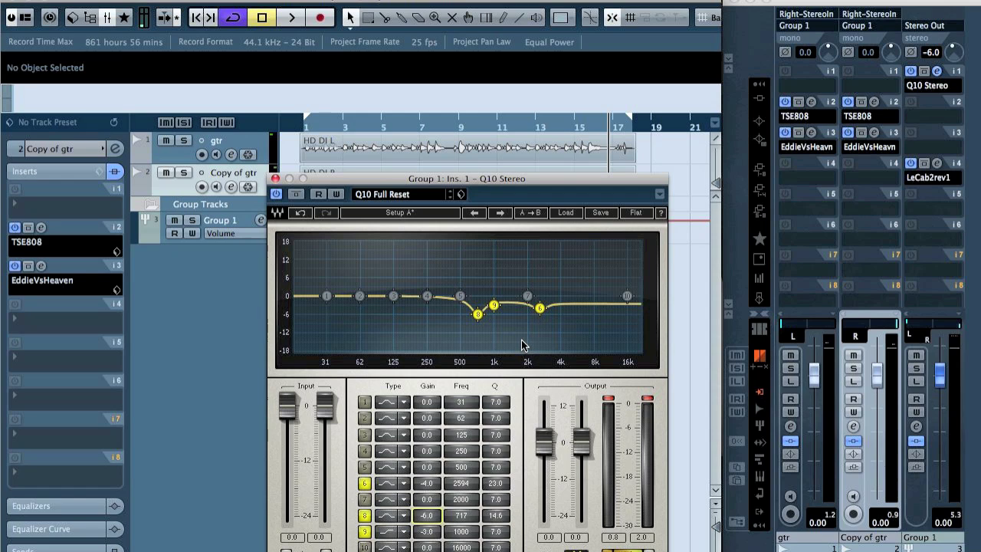
Step: Enable band 7 and, during playback, set a narrow cut of -10.5 dB at 3413 Hz with Q 24.7
click(366, 500)
key(space)
mouse_move(427, 500)
mouse_down()
mouse_move(427, 475)
mouse_move(496, 486)
mouse_move(461, 507)
mouse_move(435, 489)
mouse_move(461, 502)
mouse_move(427, 515)
mouse_move(427, 500)
mouse_up()
click(365, 499)
click(365, 500)
drag(512, 506, 512, 510)
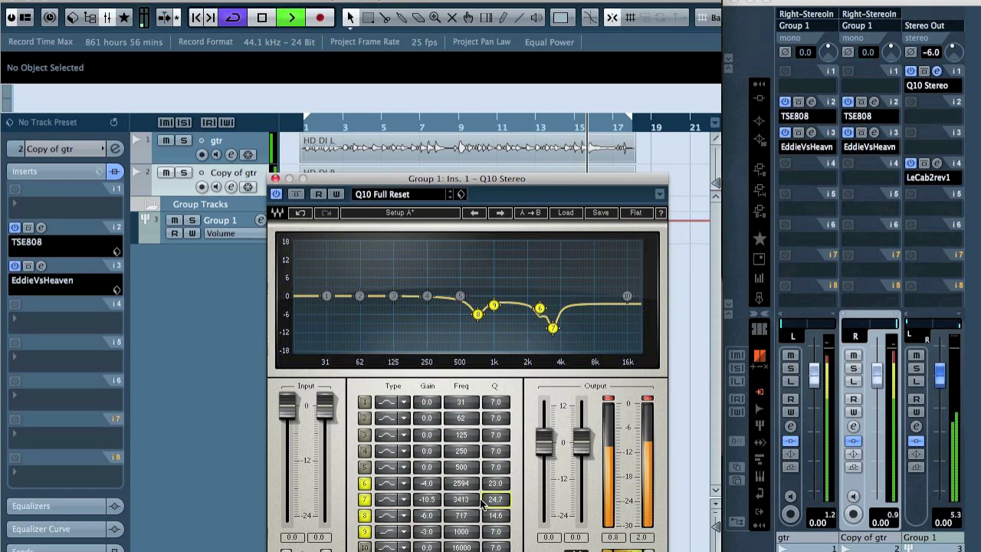
Step: Compare the guitar sound during playback with band 7 switched off and on, and with the whole equalizer bypassed and re-enabled
click(365, 499)
click(365, 500)
key(space)
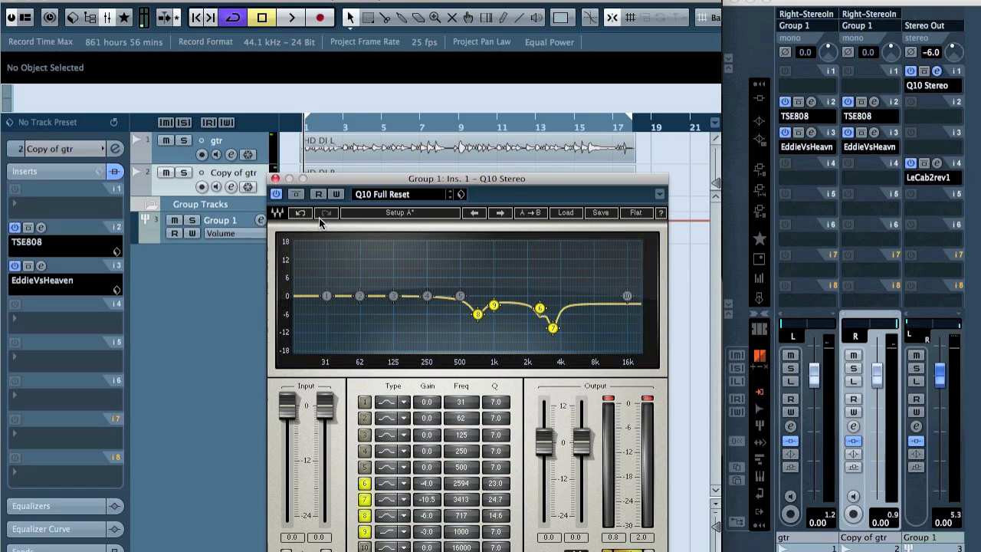
key(space)
click(296, 195)
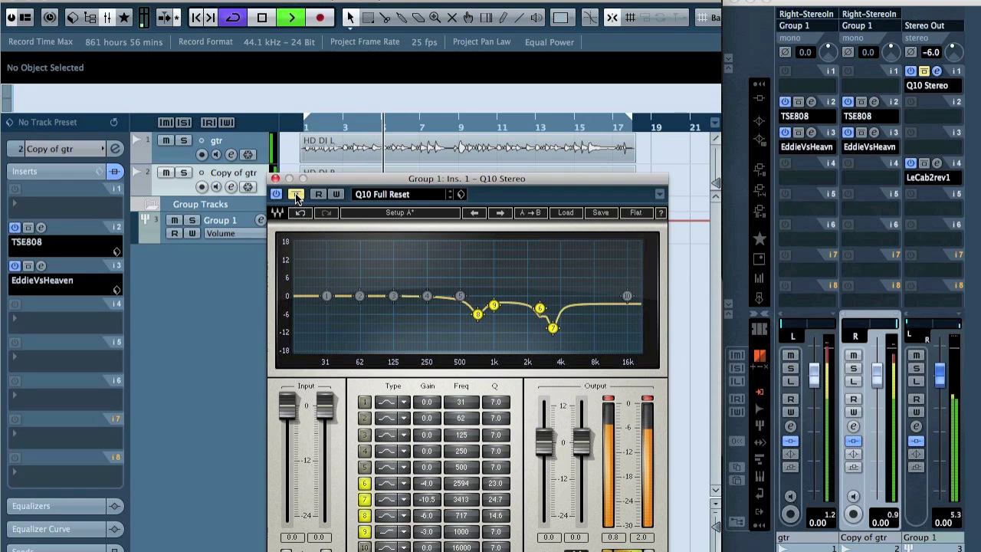
click(295, 193)
key(space)
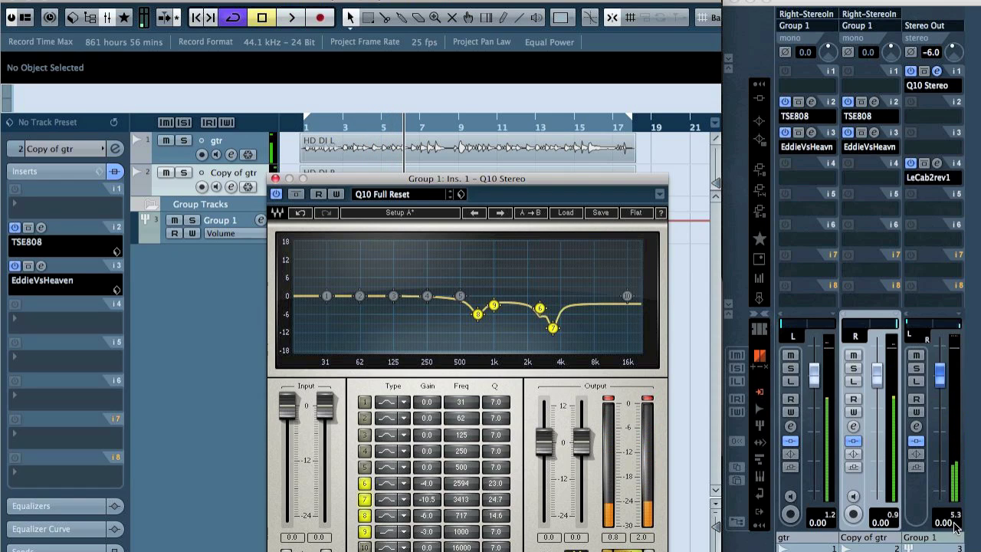
Step: Reset the Group 1 peak meter and raise both Q10 output faders to 5.7 dB during playback
click(959, 521)
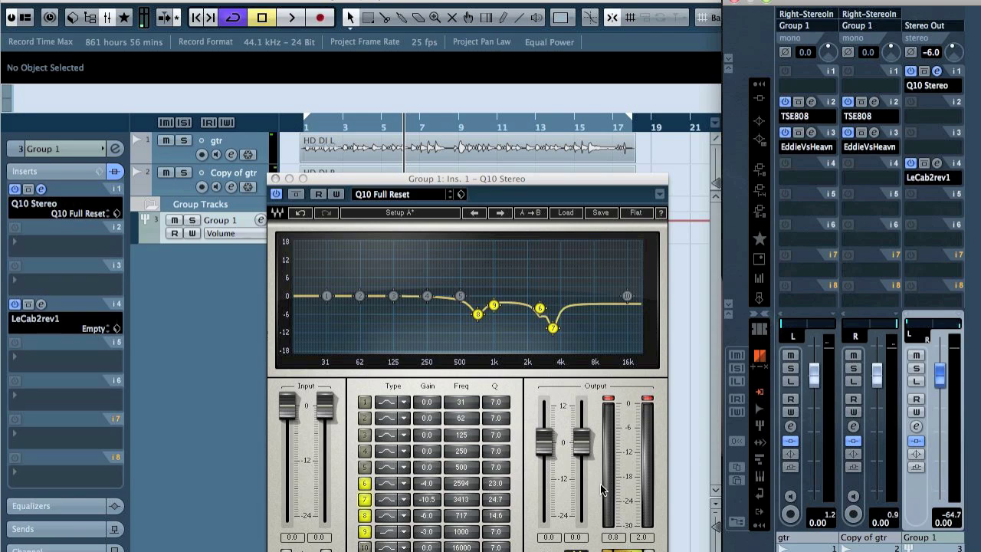
click(544, 441)
key(space)
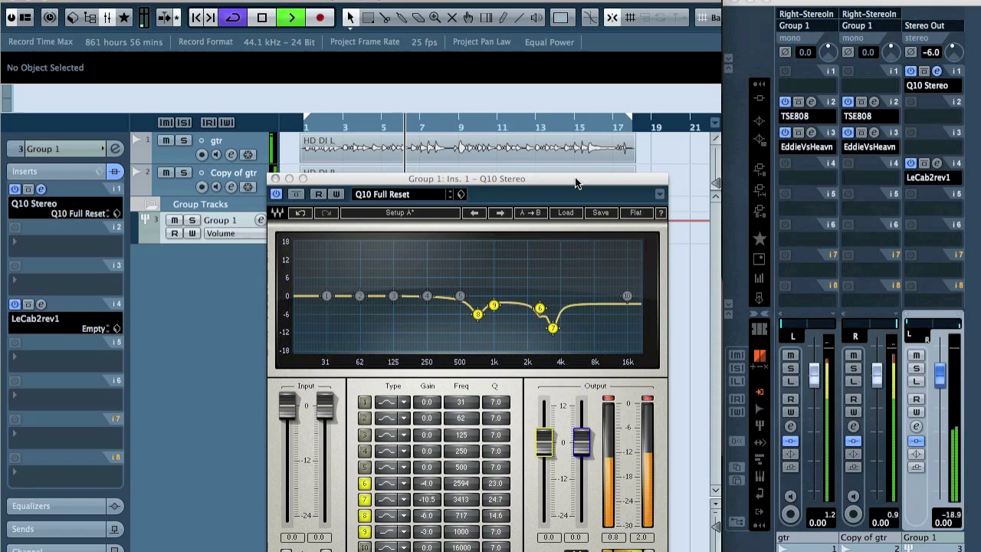
drag(546, 443, 546, 436)
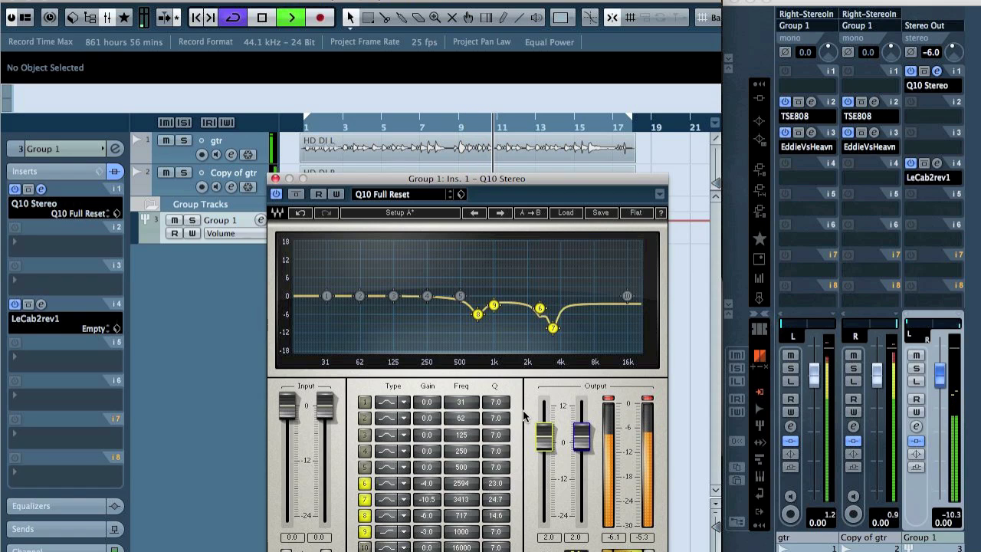
drag(544, 438, 545, 425)
Step: Bypass and re-enable the Q10 to compare its louder output with the unprocessed signal, and stop playback
click(296, 195)
click(296, 195)
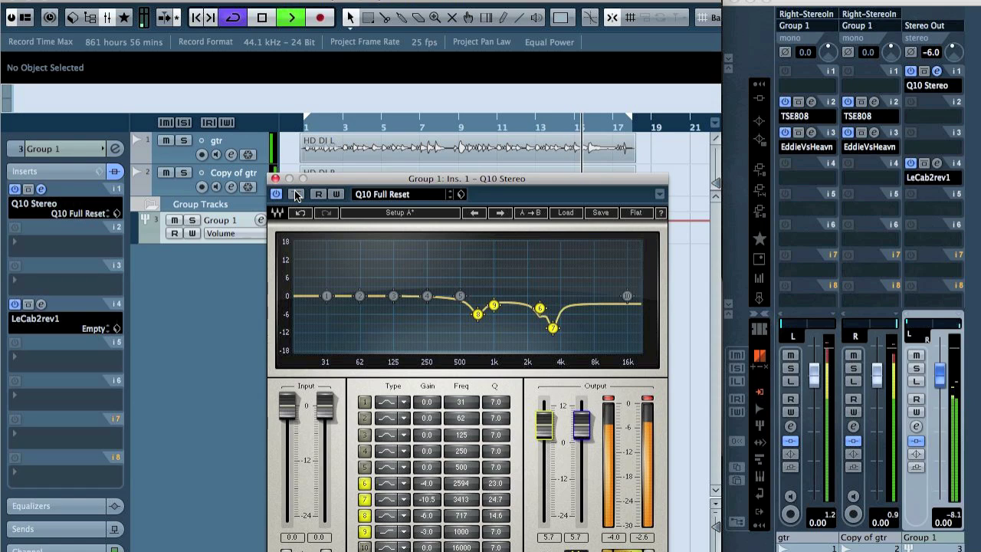
key(space)
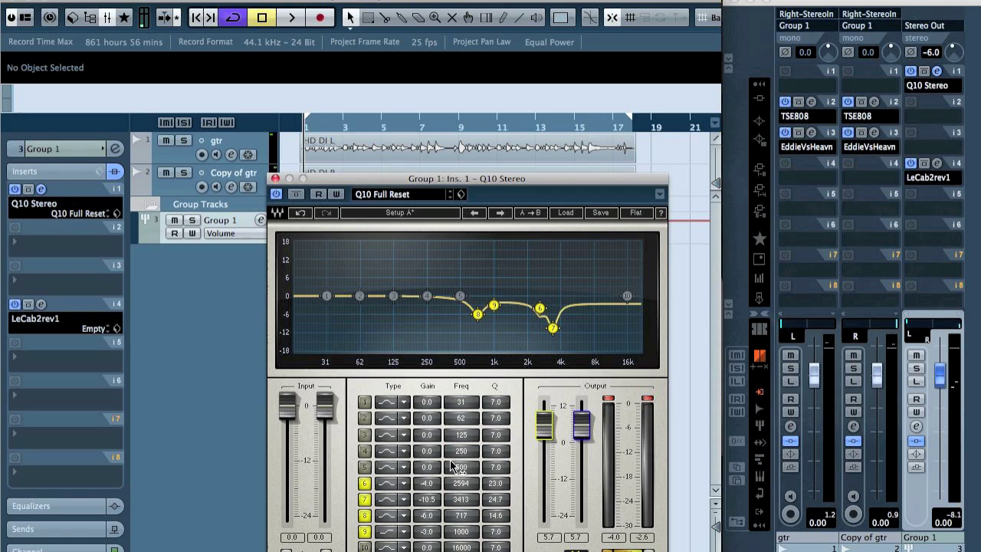
Step: During playback, enable band 4 with a -2.1 dB cut at 183 Hz and band 1 as a high-pass filter at 100 Hz
key(space)
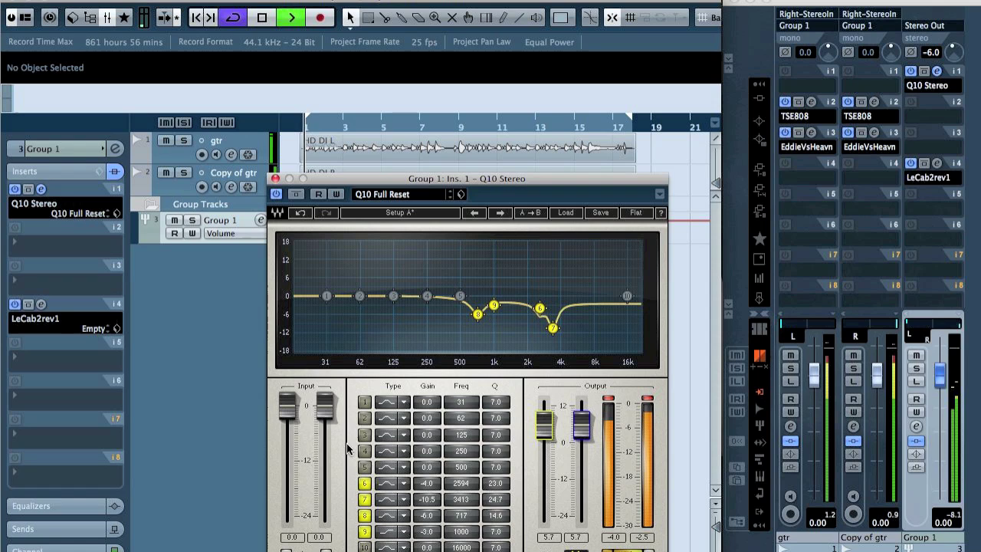
click(364, 452)
drag(427, 296, 412, 273)
mouse_move(427, 450)
mouse_down()
mouse_move(427, 469)
mouse_move(430, 456)
mouse_up()
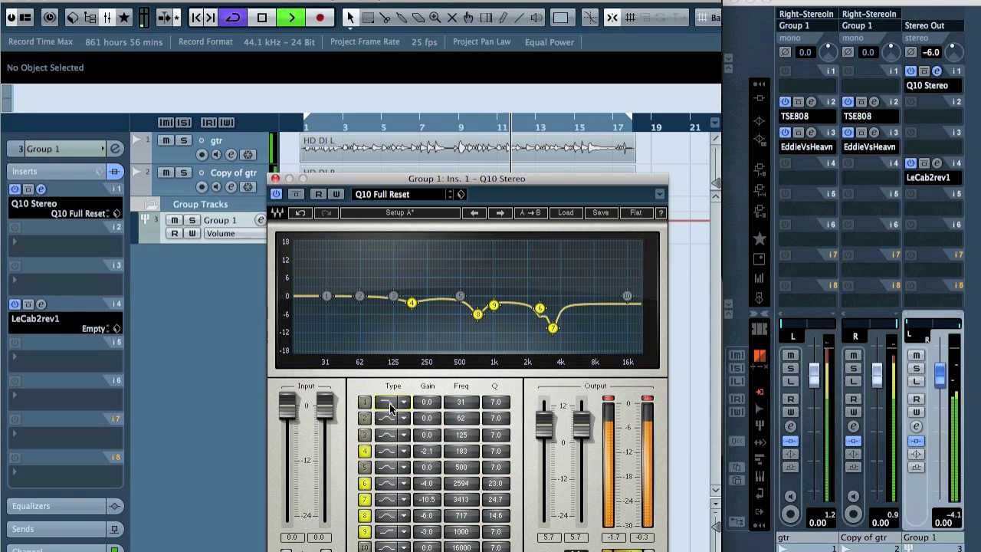
click(364, 402)
drag(461, 402, 460, 380)
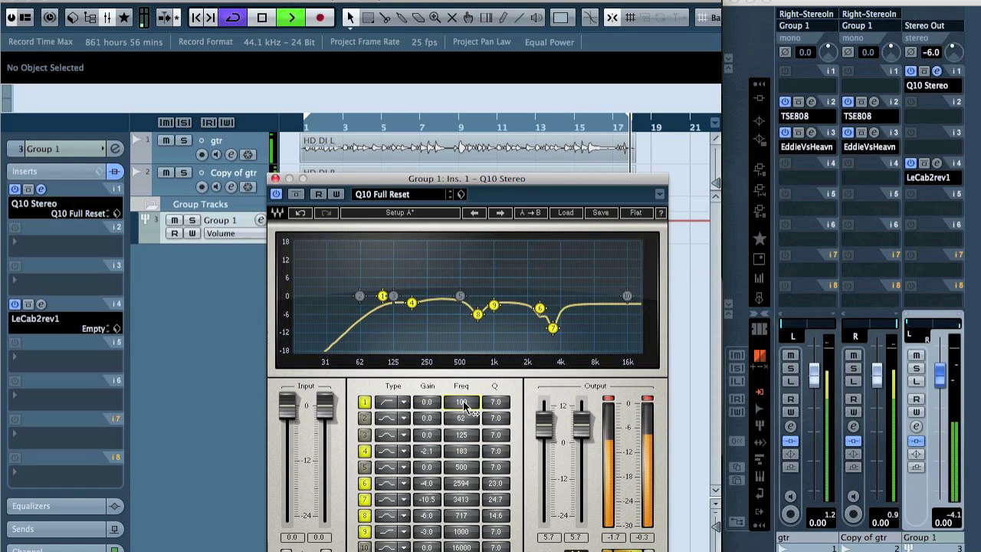
Step: Compare the bypassed and active equalizer with the low-end cuts included, replaying the guitars from the start of the song
click(296, 195)
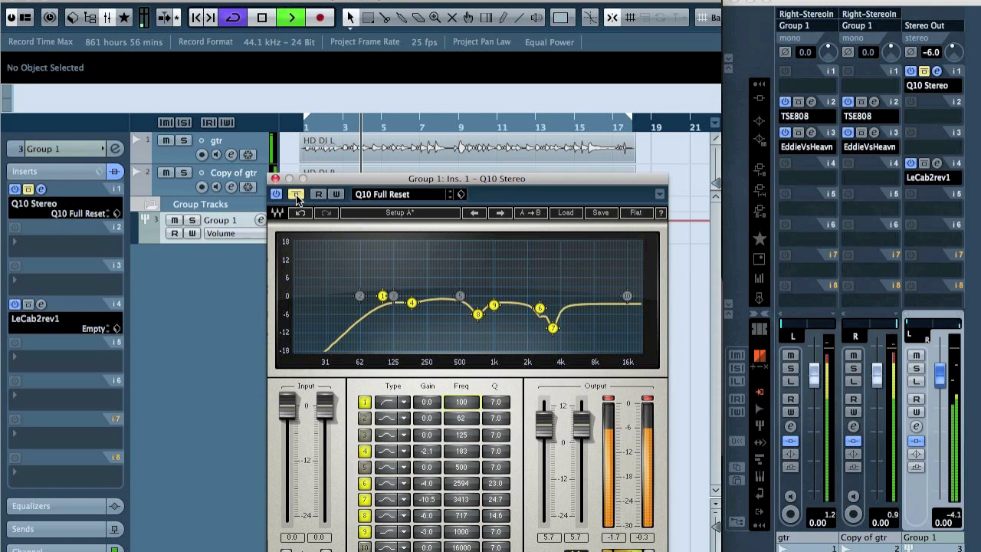
click(296, 195)
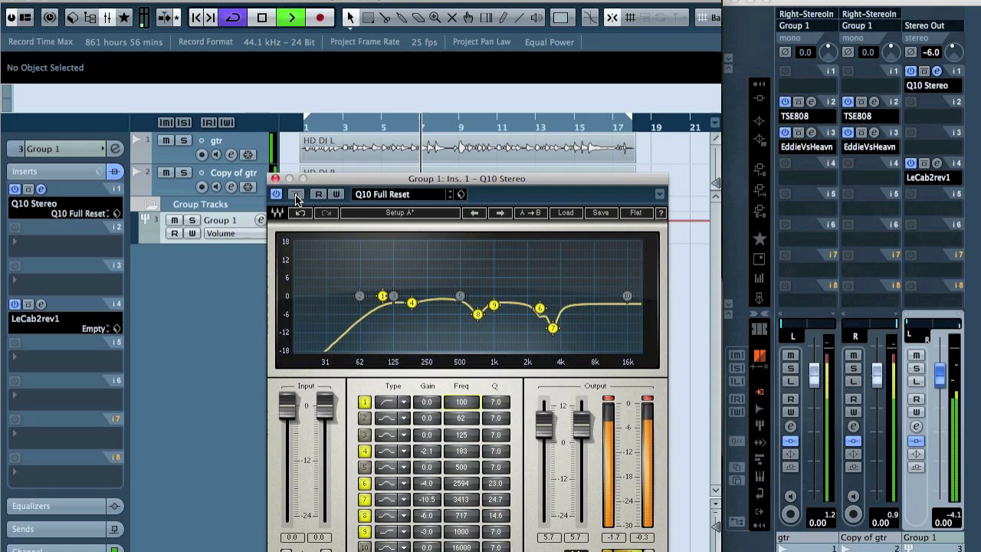
key(space)
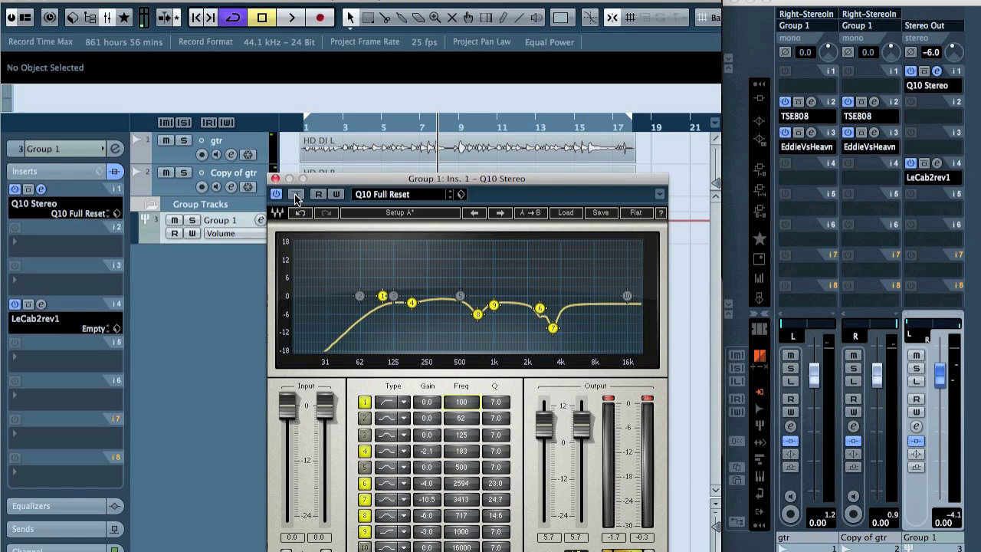
key(Home)
key(space)
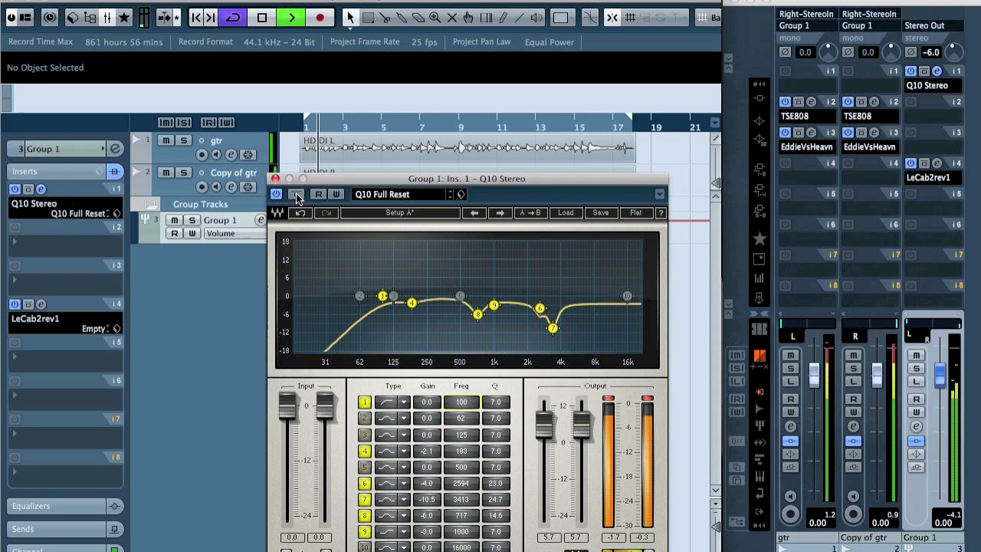
click(295, 195)
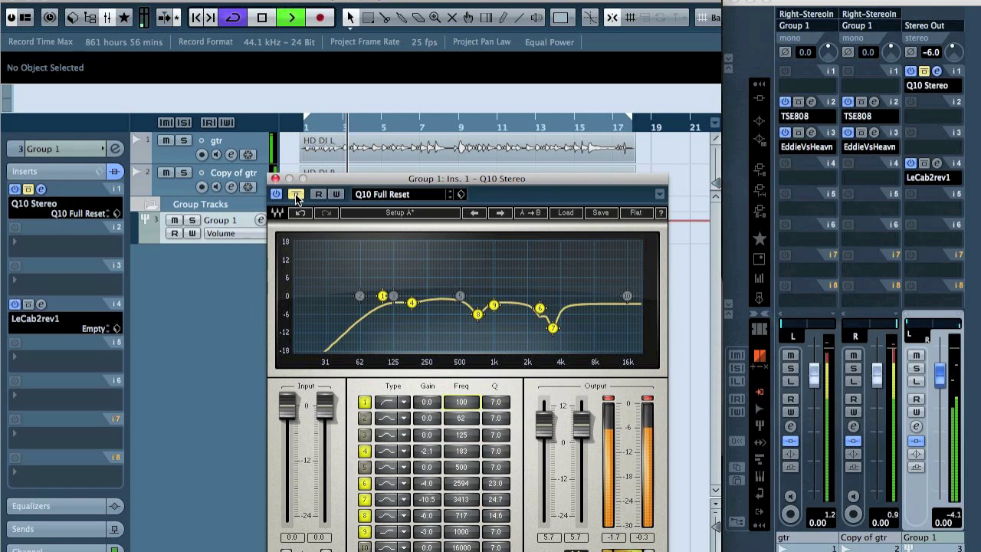
click(296, 194)
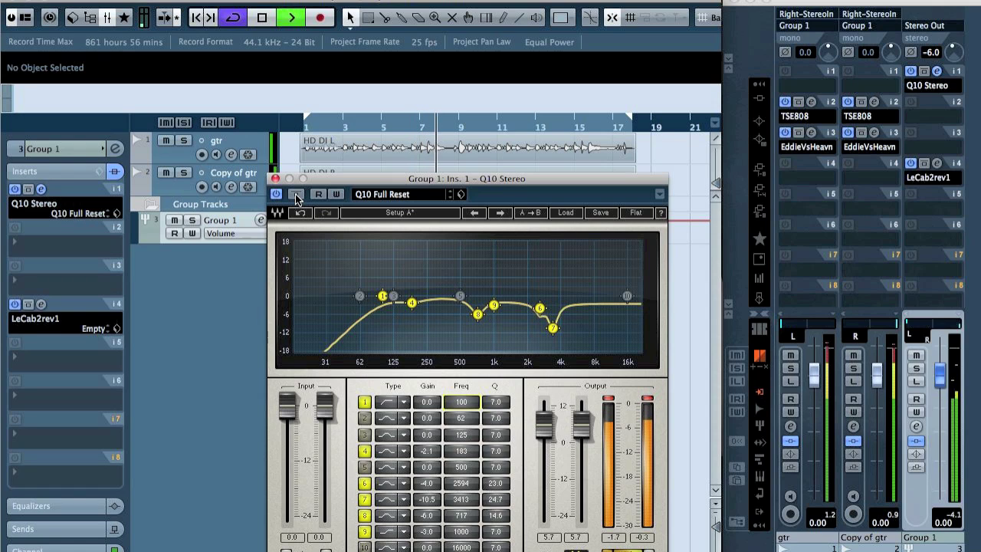
key(space)
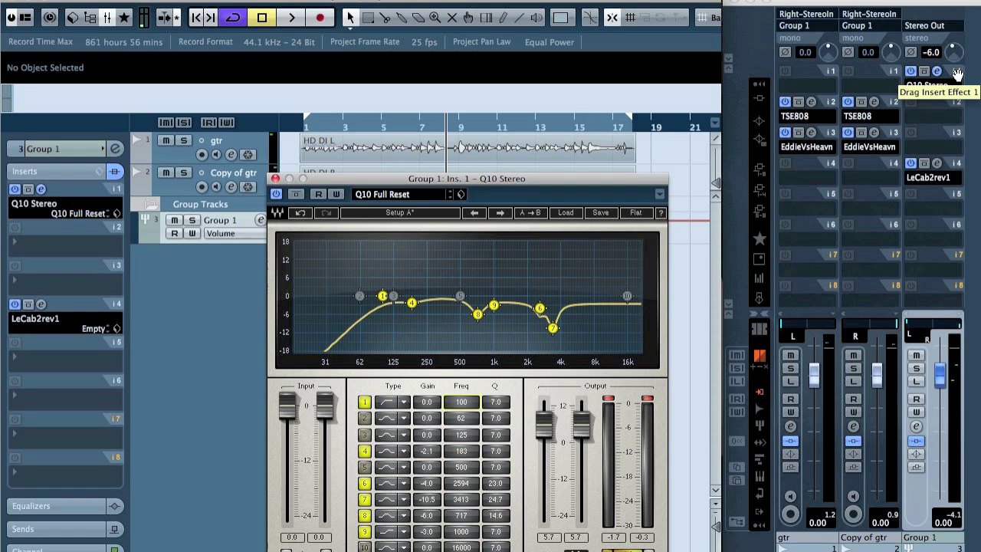
Step: Move the Group 1 Q10 Stereo insert from slot 1 to slot 3 and briefly play the result
drag(957, 73, 949, 148)
key(space)
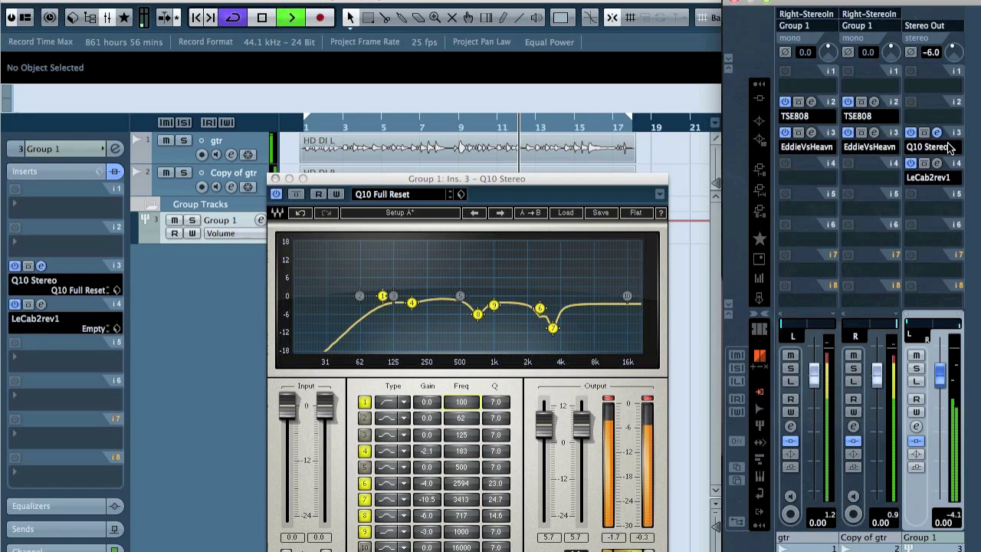
key(space)
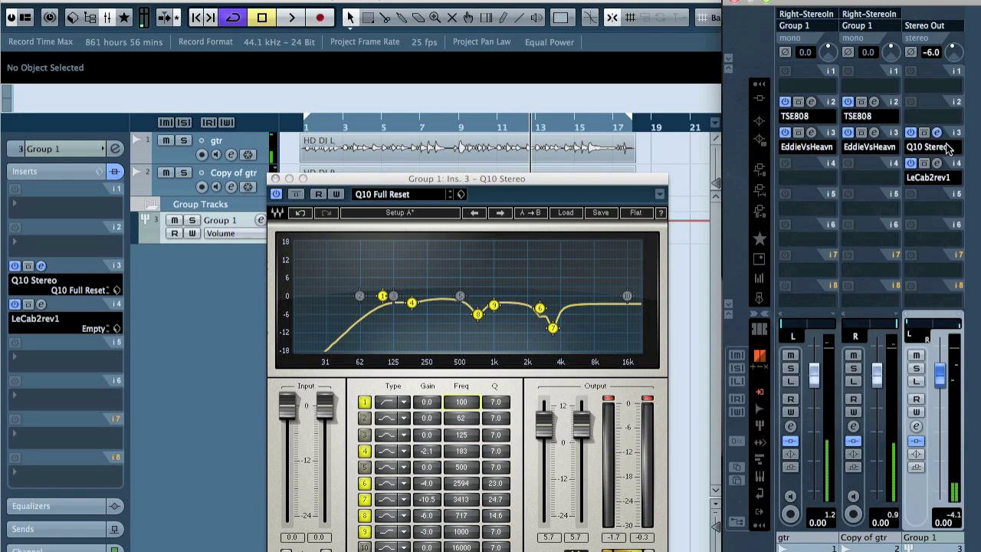